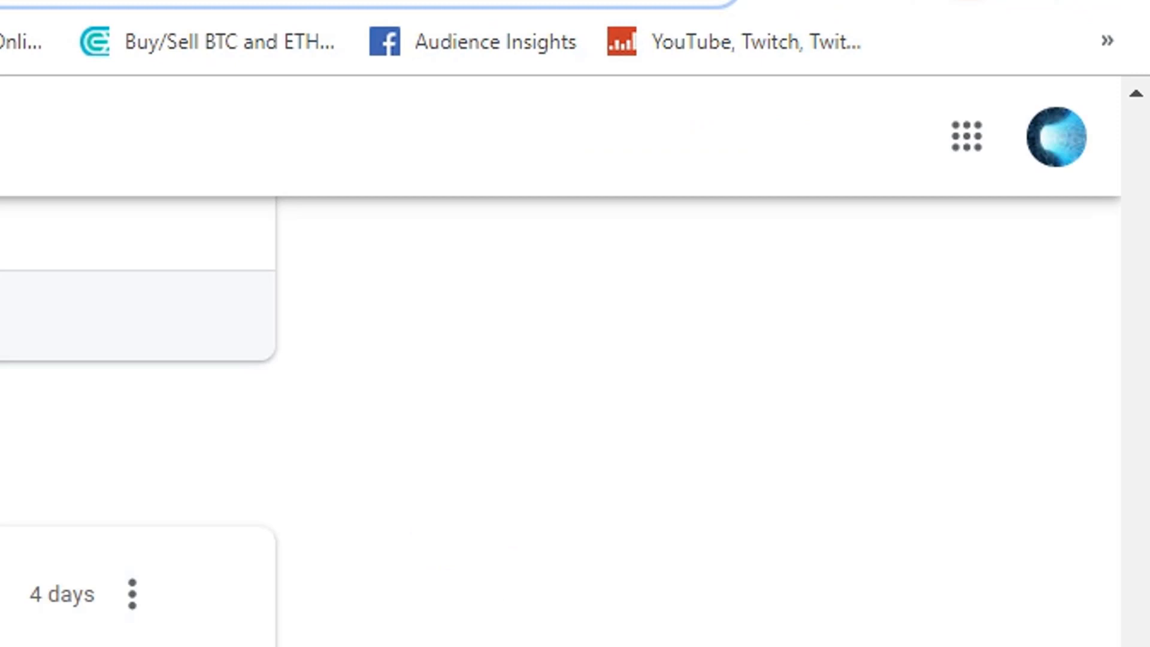
- Open the About Google Chrome page from the Help menu to check the version
left_click(1135, 9)
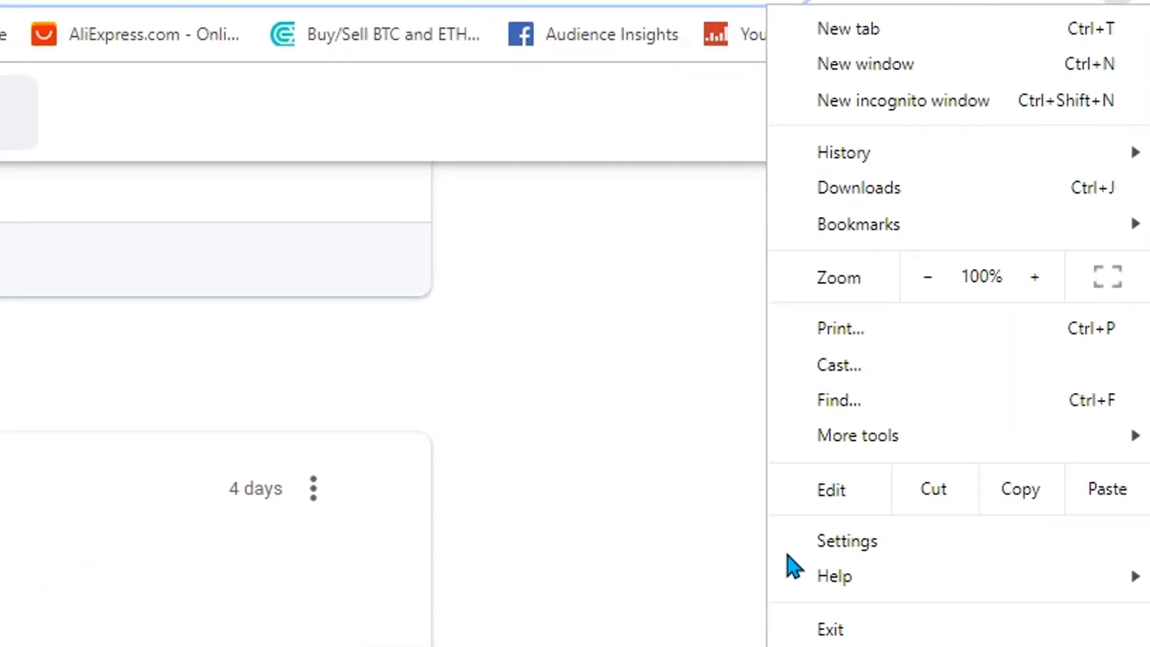
mouse_move(875, 557)
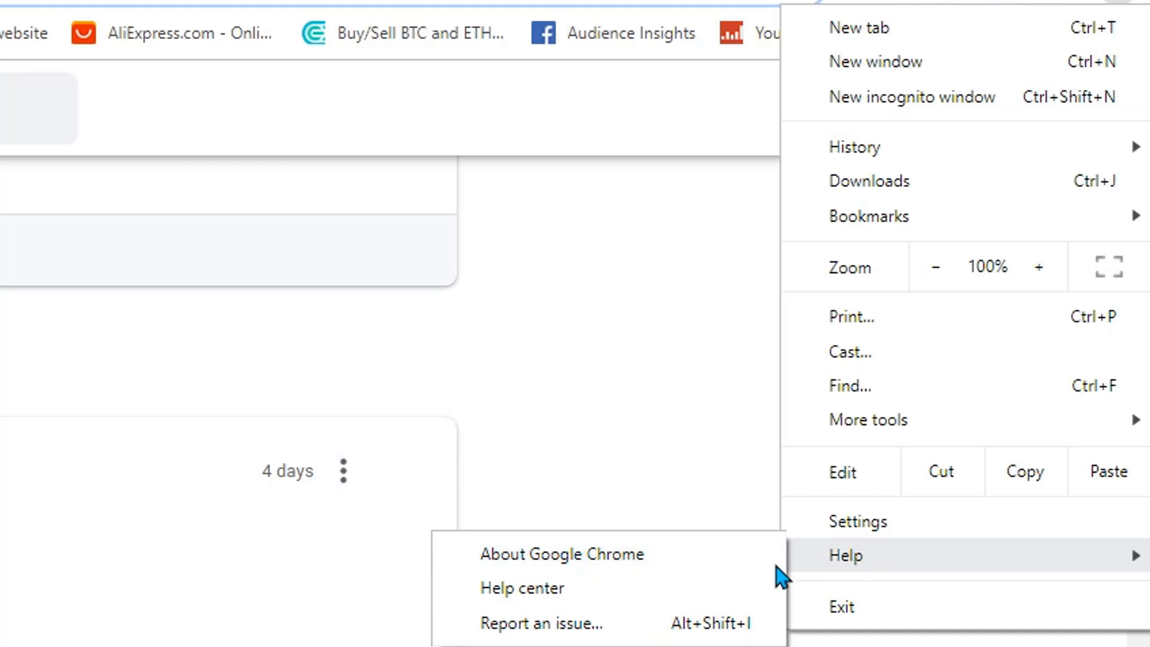
left_click(572, 560)
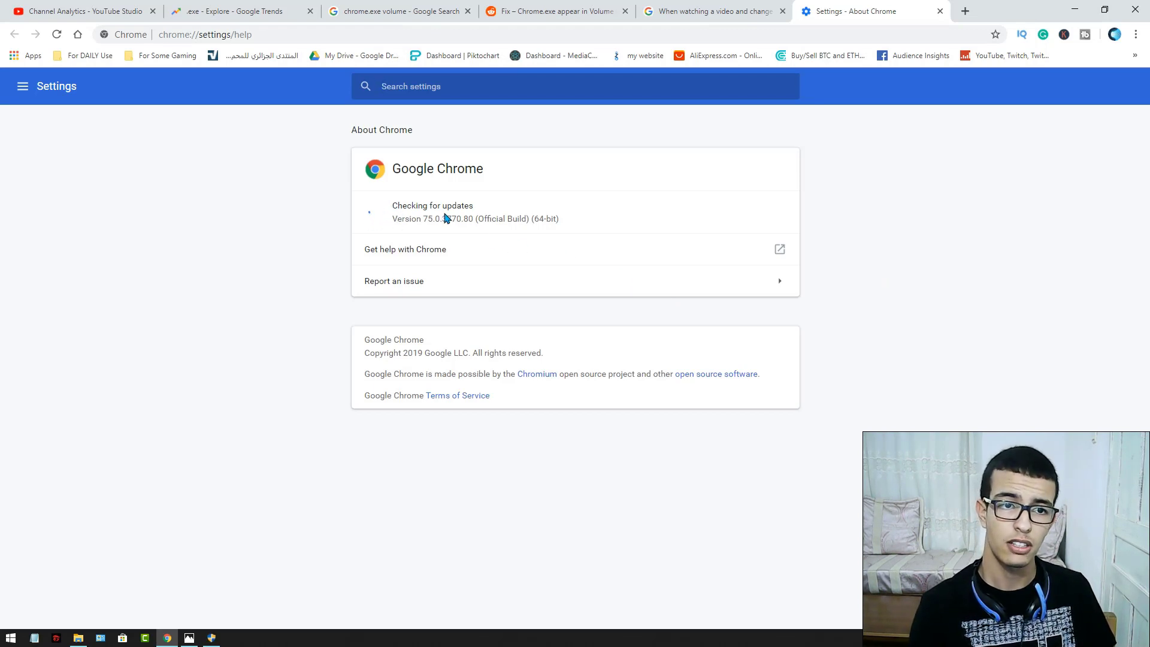
- Highlight version 75.0.3770.80, then minimize Chrome to reveal the desktop
left_click_drag(392, 219, 420, 219)
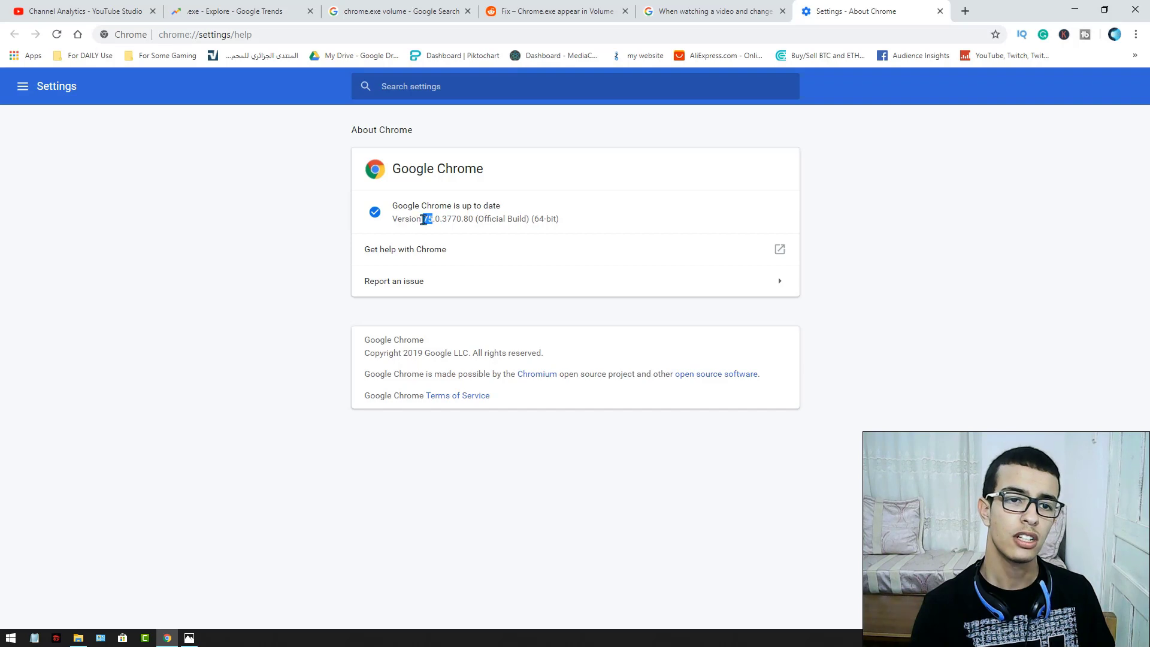
left_click(1074, 9)
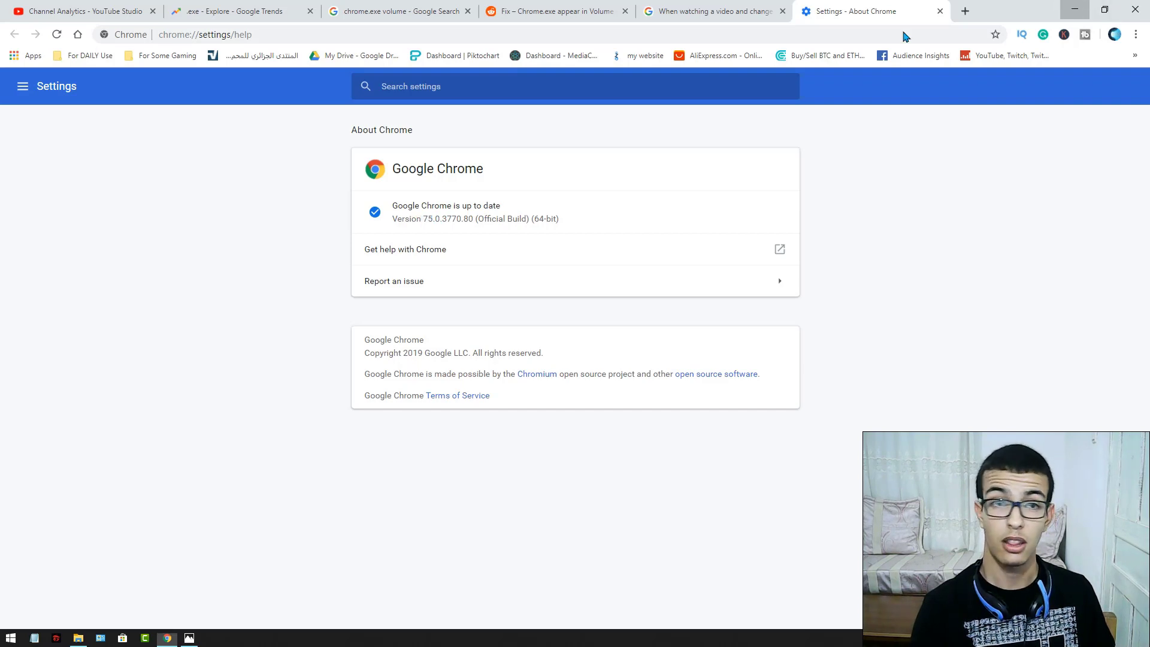
- View Screenshot_4.png of the chrome.exe volume overlay in Photos, closing the extra window and zooming
double_click(209, 229)
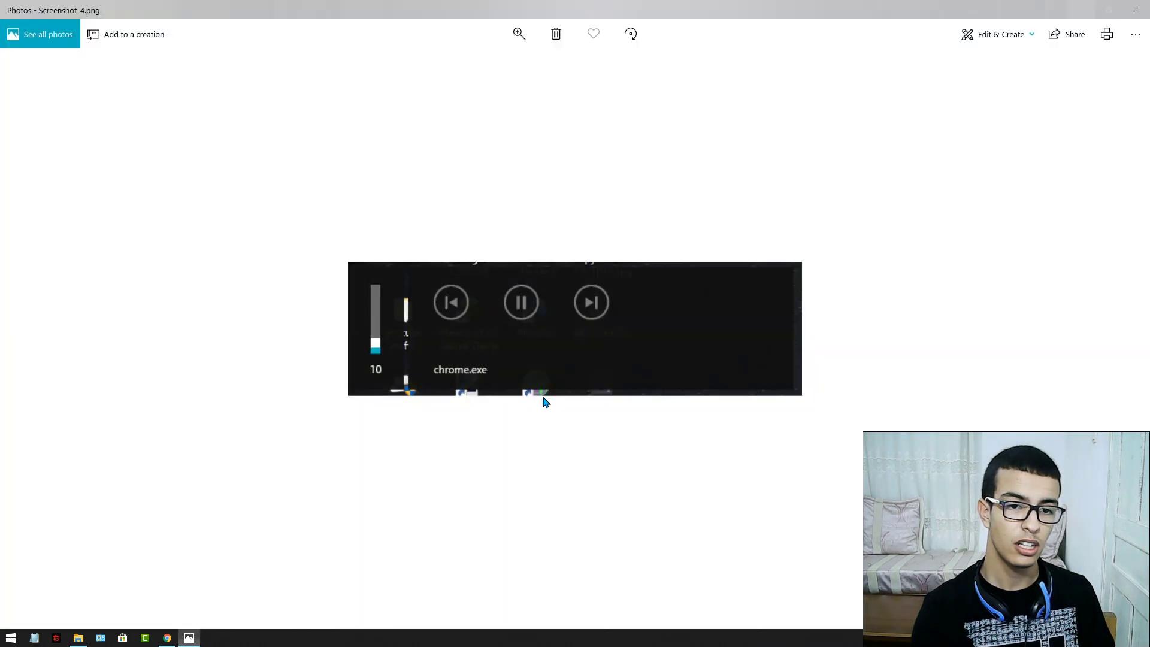
left_click(927, 144)
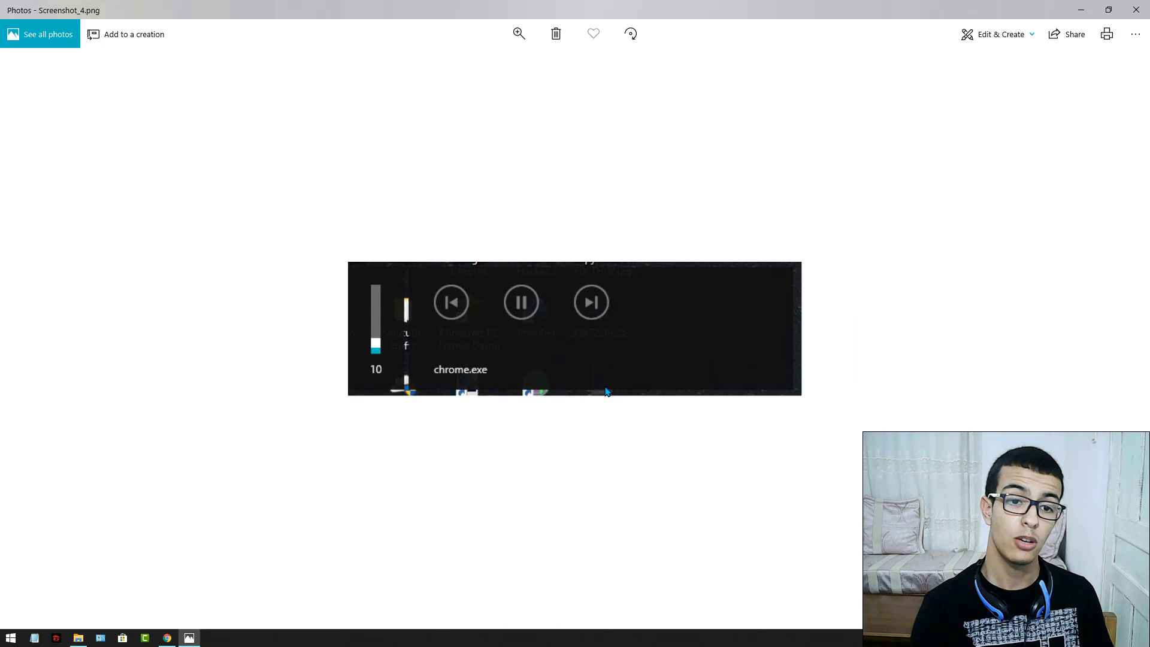
scroll(423, 374, "up", 3)
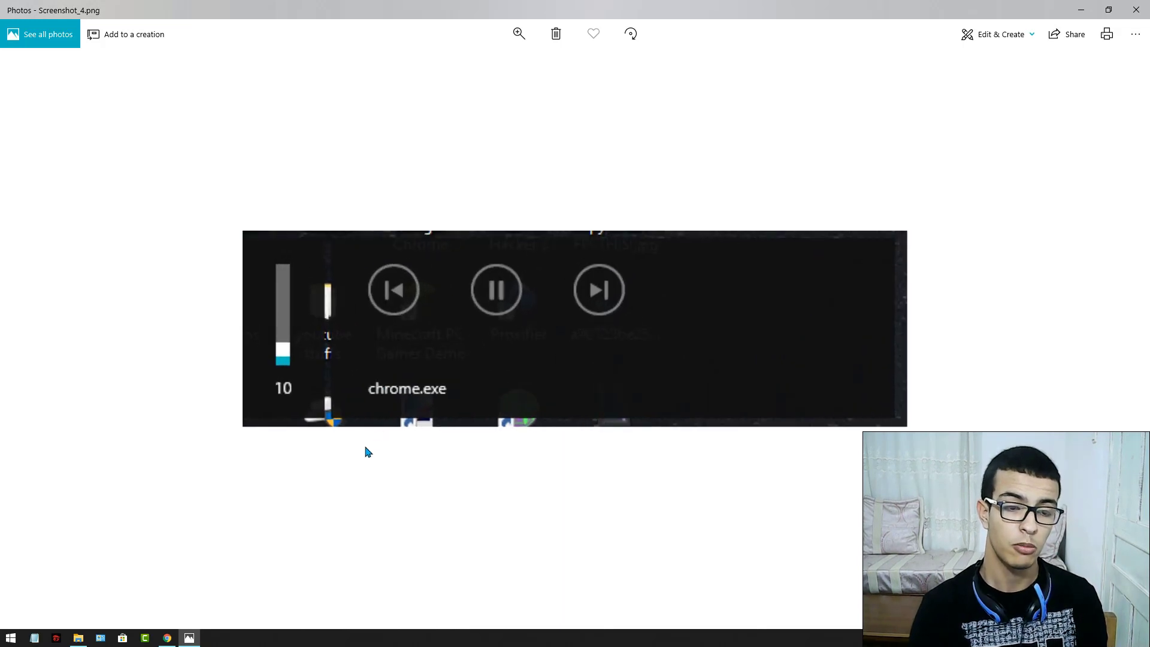
scroll(376, 450, "down", 2)
scroll(375, 449, "up", 1)
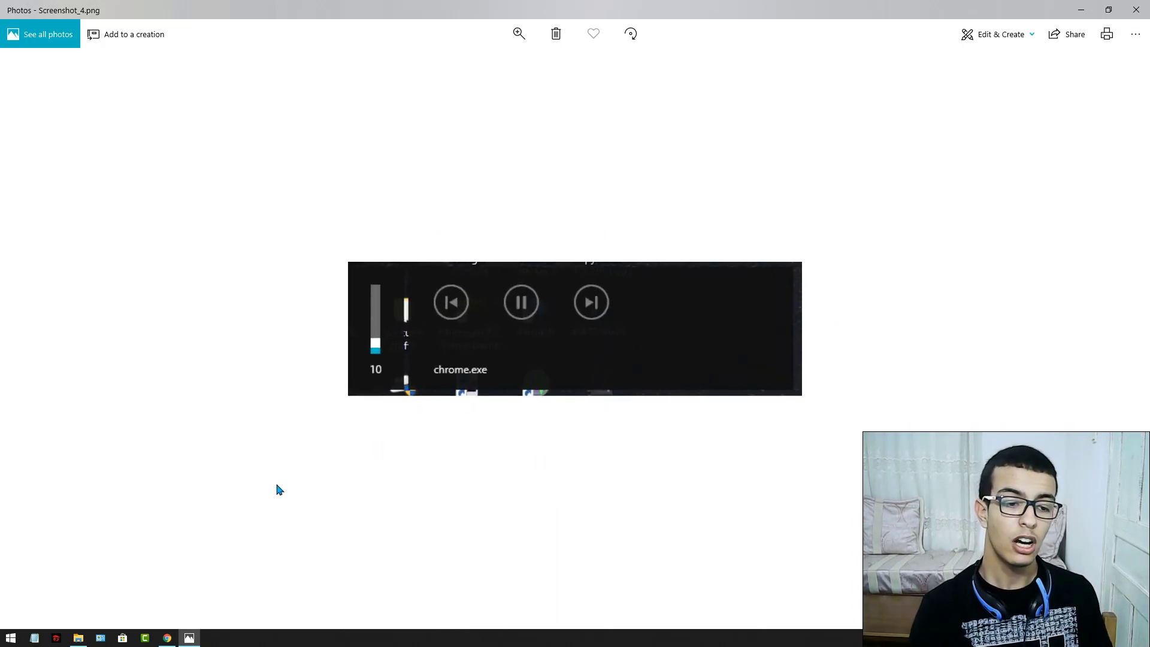
- Bring Chrome back and switch to the Reddit 'Fix – Chrome.exe' post
left_click(168, 631)
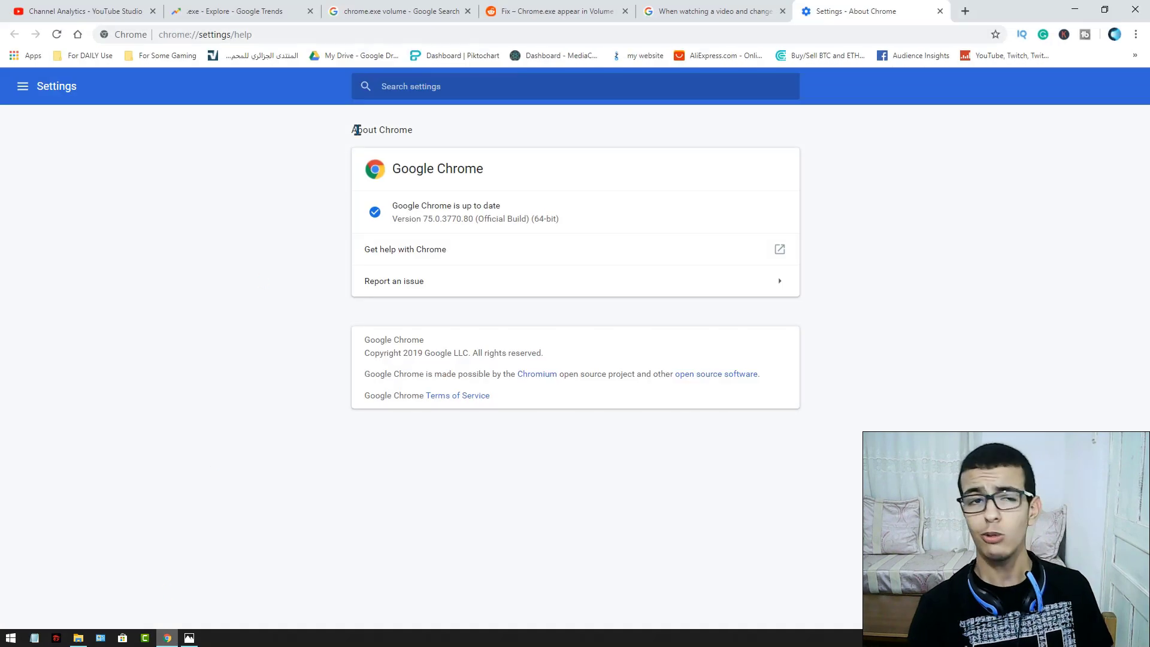
left_click(554, 6)
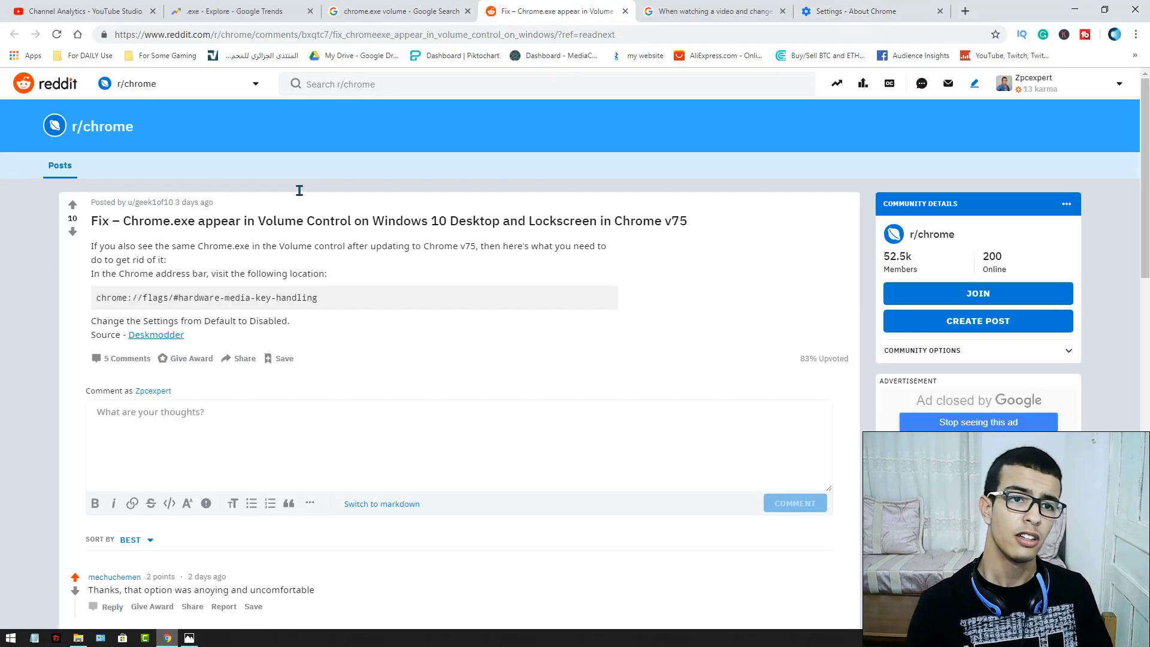
scroll(259, 293, "down", 2)
scroll(318, 297, "up", 2)
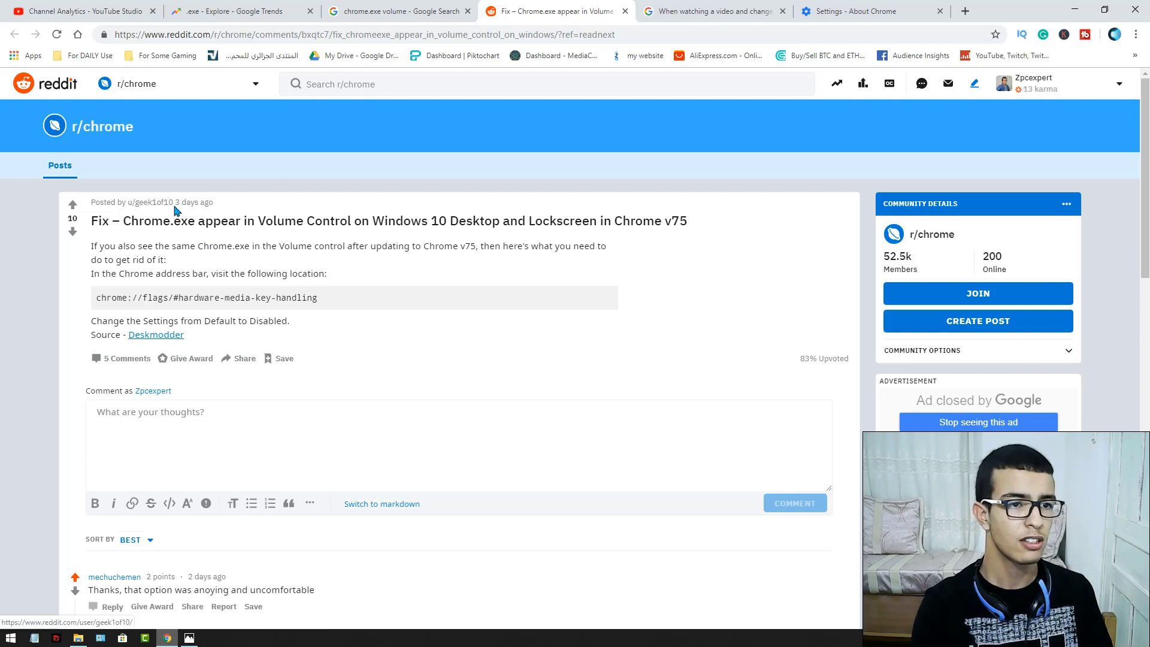
mouse_move(171, 202)
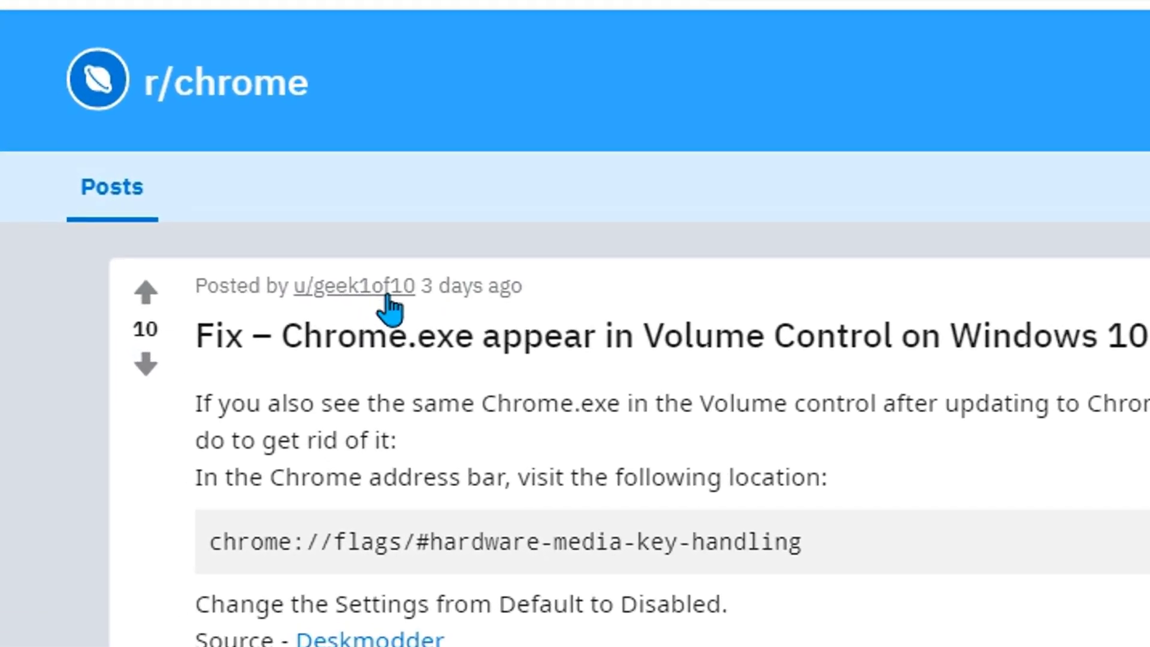
mouse_move(302, 259)
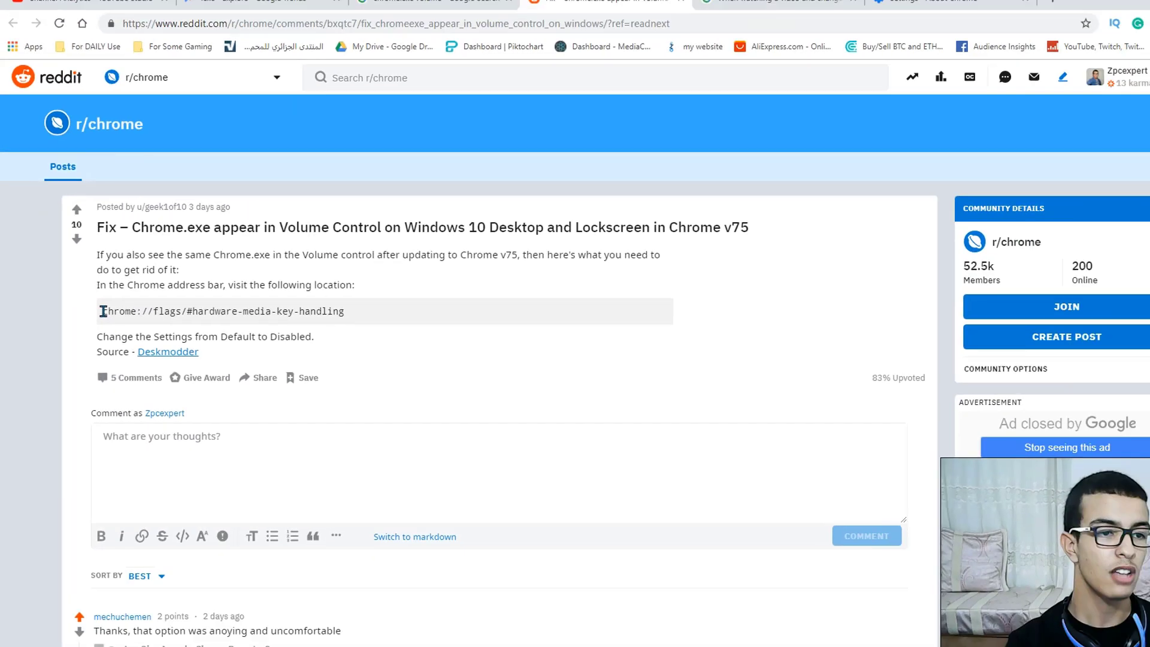
- Select the chrome://flags/#hardware-media-key-handling address, then select the About tab's address bar
left_click_drag(204, 541, 786, 551)
left_click_drag(311, 301, 328, 308)
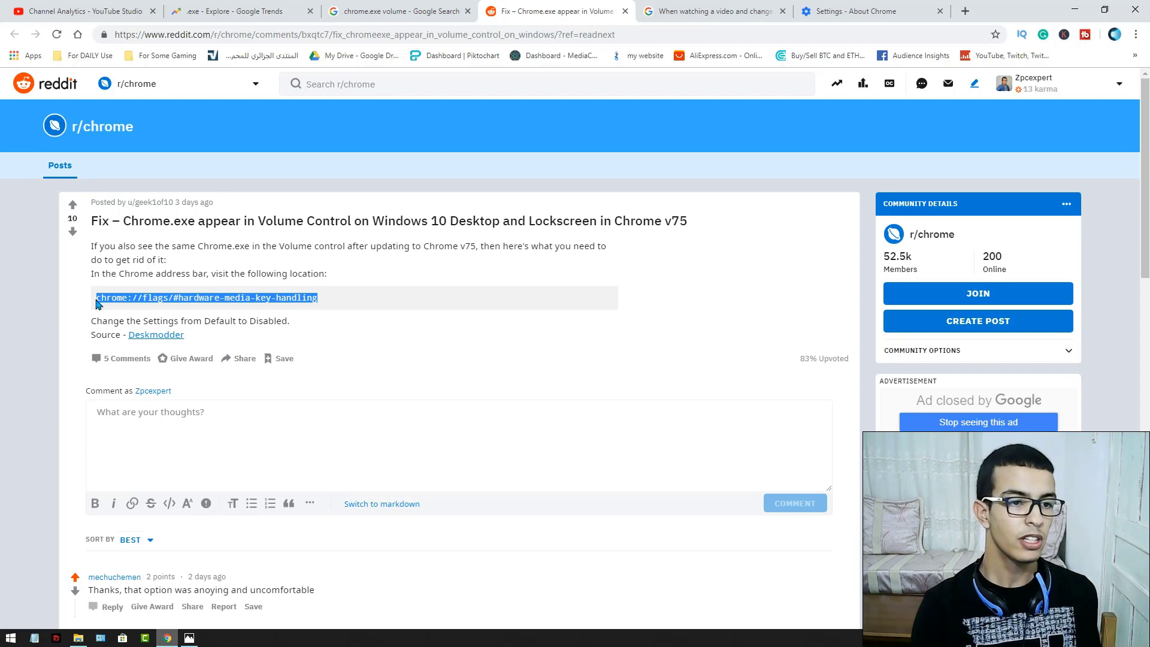
left_click_drag(96, 303, 267, 301)
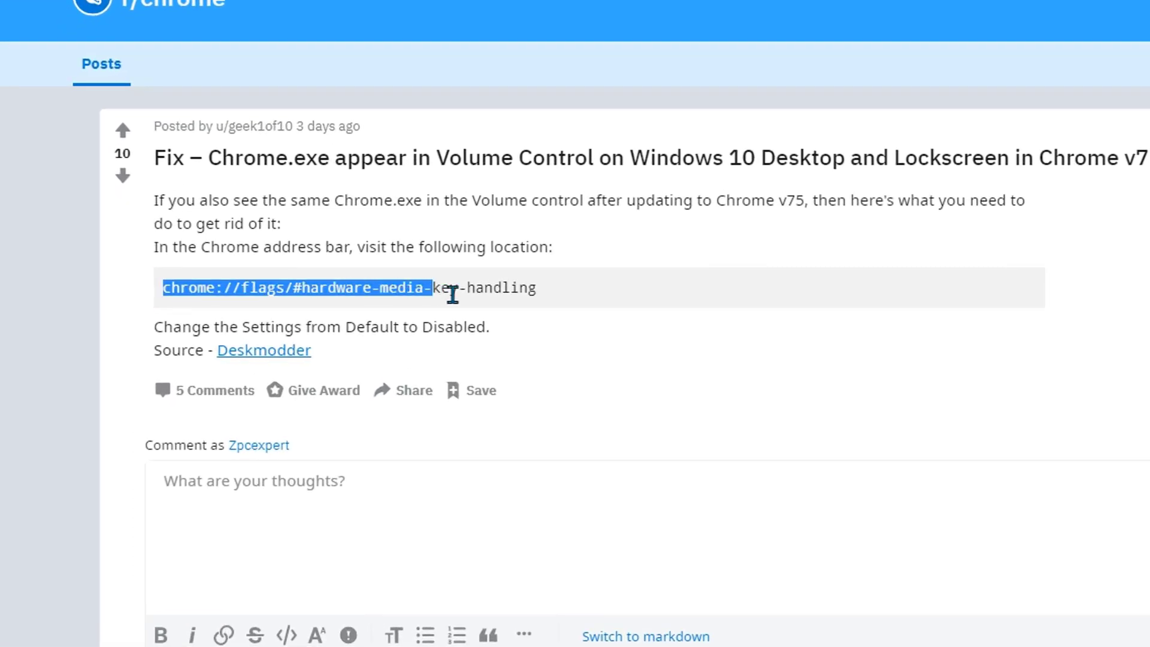
left_click_drag(452, 293, 159, 287)
key("ctrl+c")
left_click(221, 287)
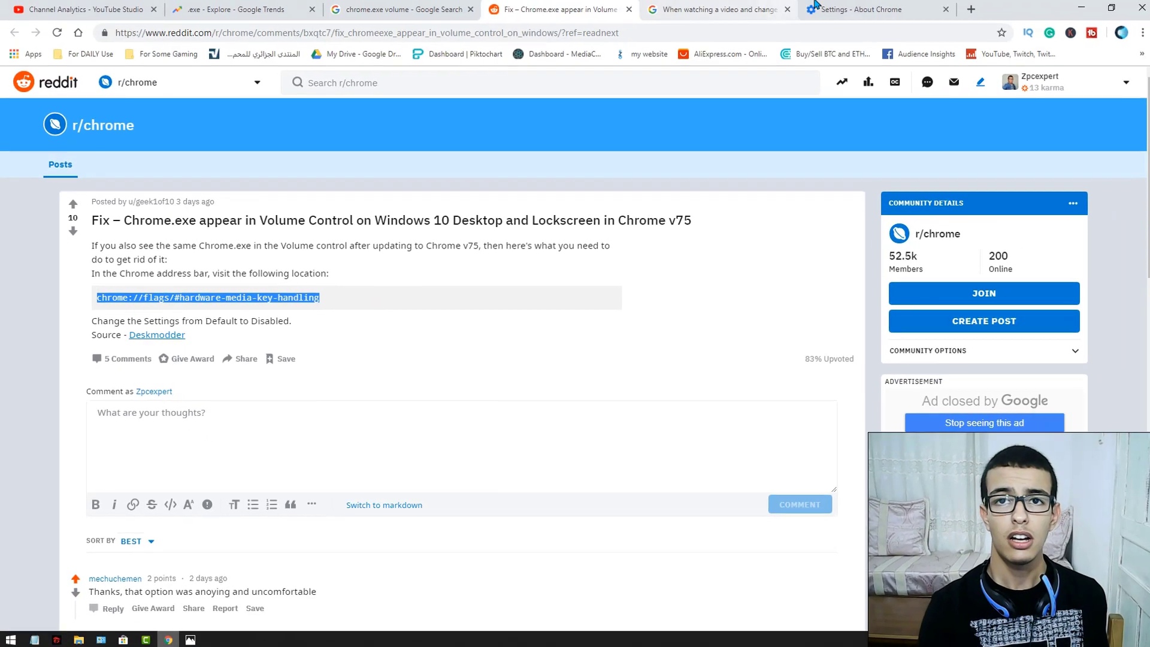
left_click(850, 11)
left_click(257, 34)
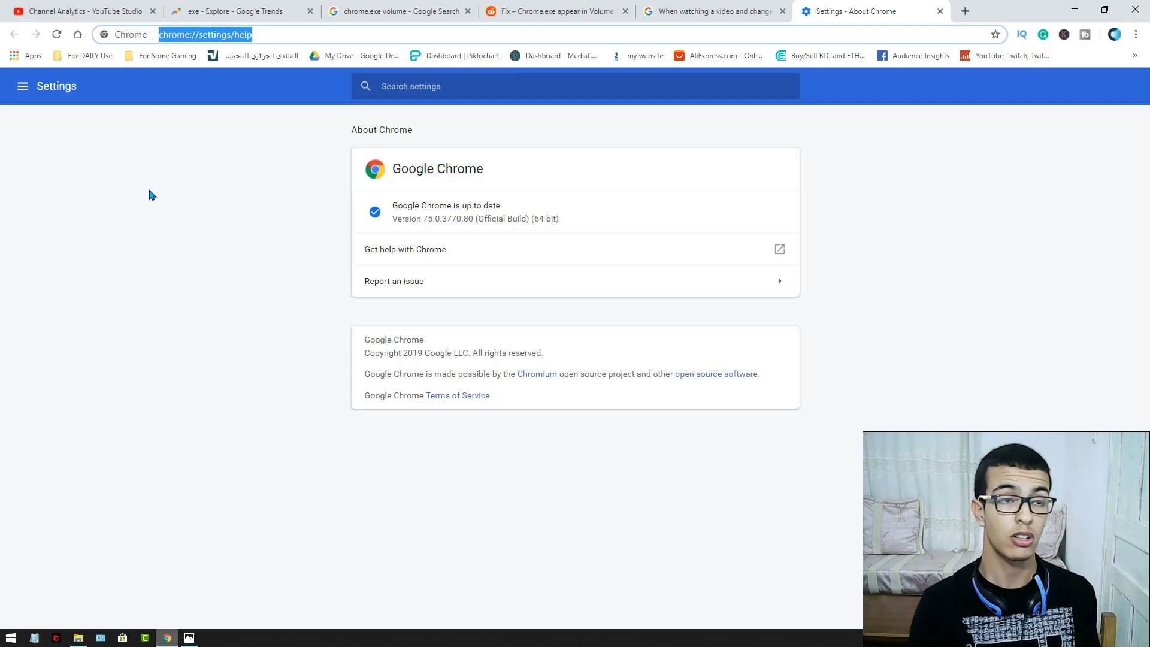
- Paste and go to chrome://flags/#hardware-media-key-handling
key("ctrl+v")
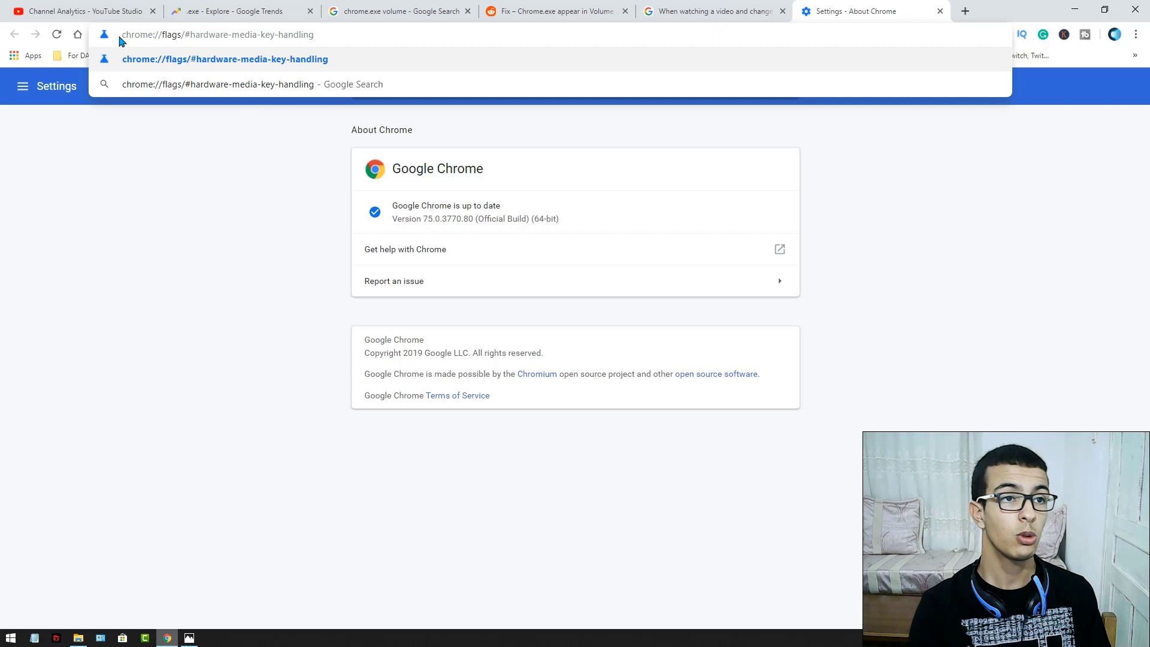
left_click_drag(156, 38, 353, 47)
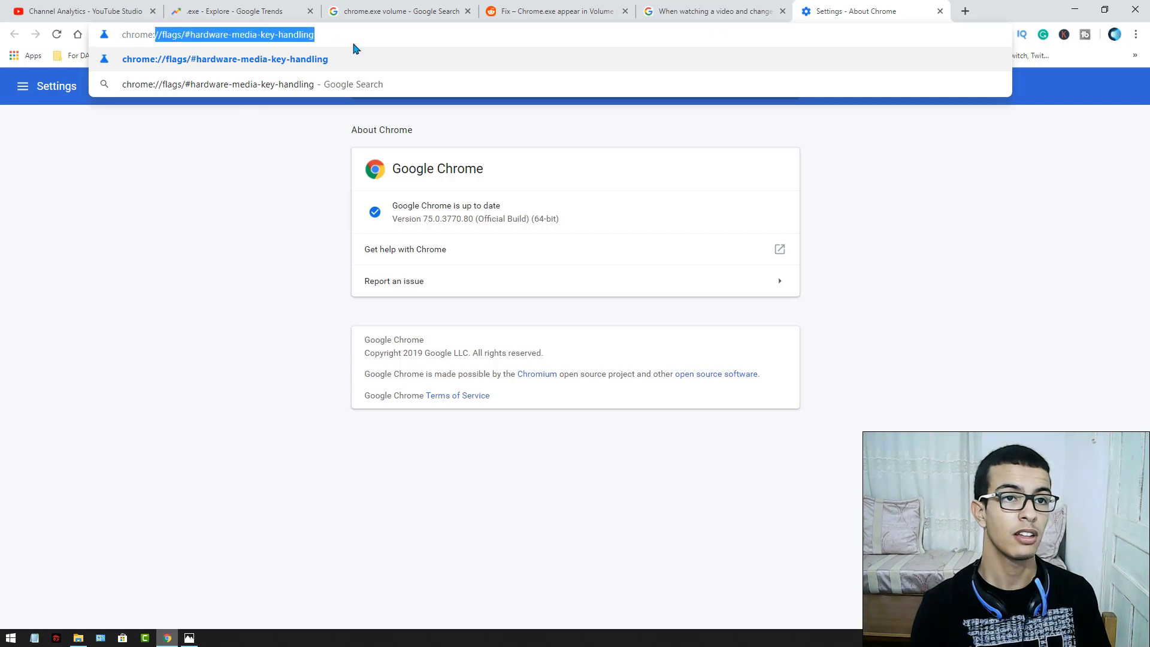
left_click(337, 37)
key("Return")
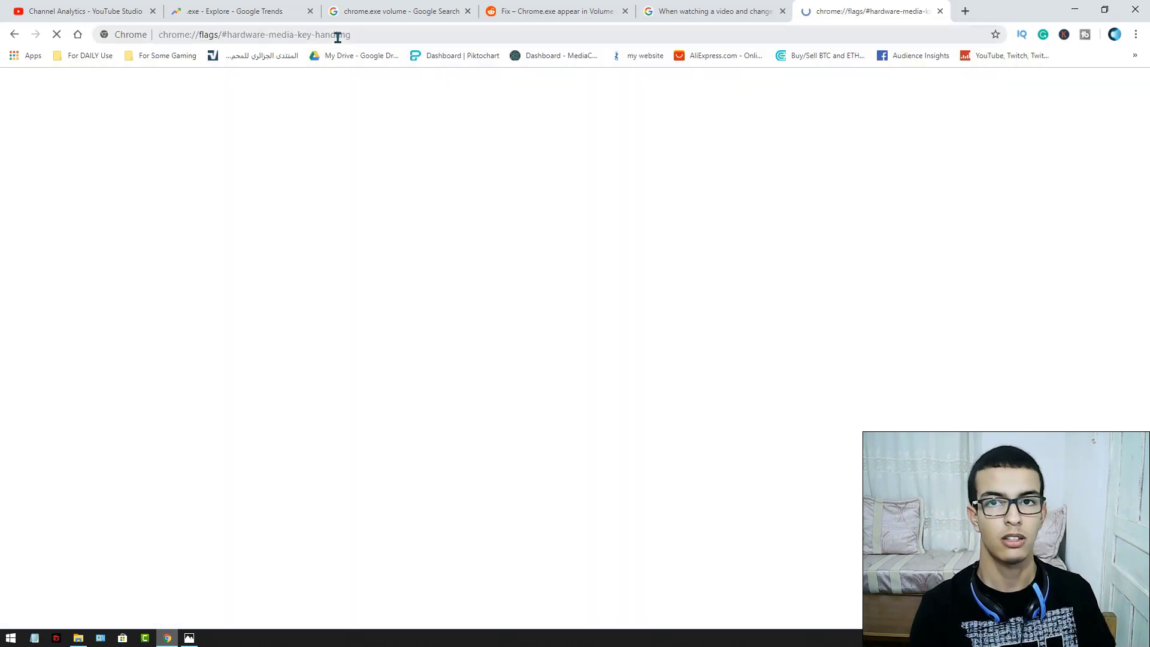
- Check the Reddit post, then set Hardware Media Key Handling to Disabled
left_click(578, 7)
left_click(881, 6)
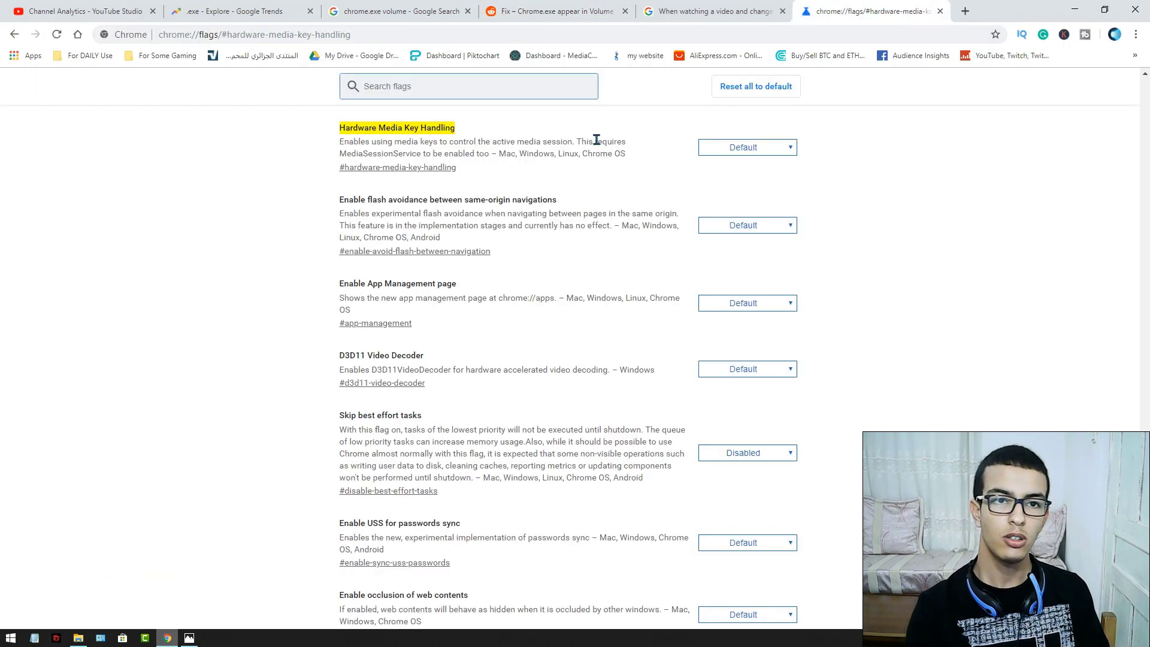
left_click_drag(340, 127, 476, 129)
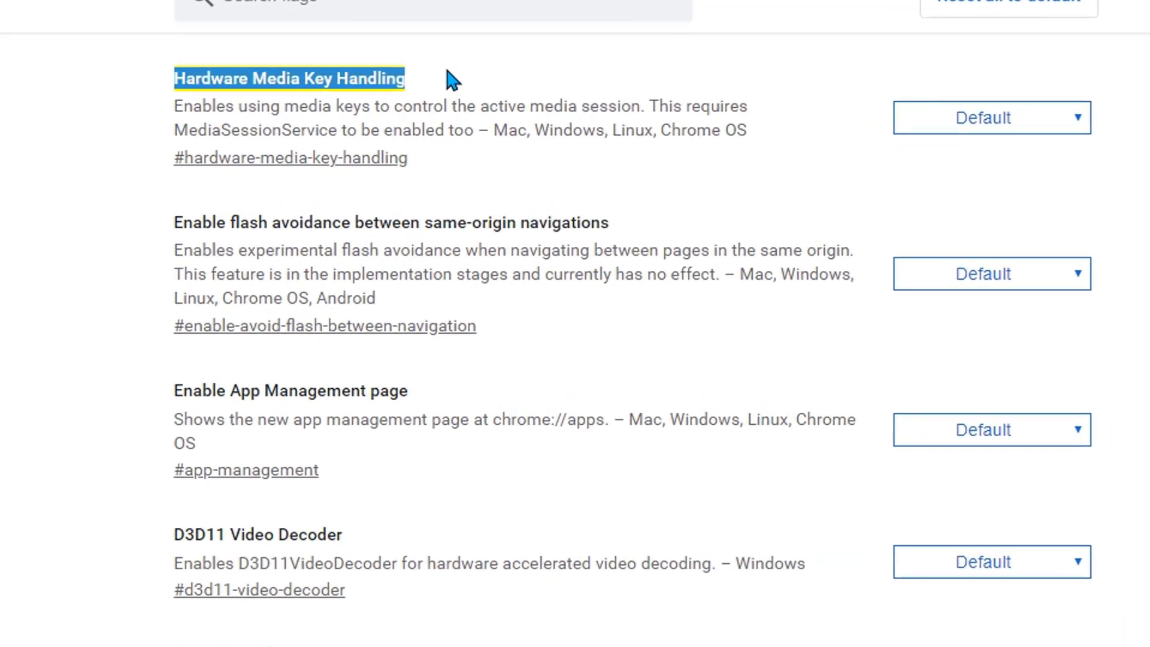
left_click(476, 131)
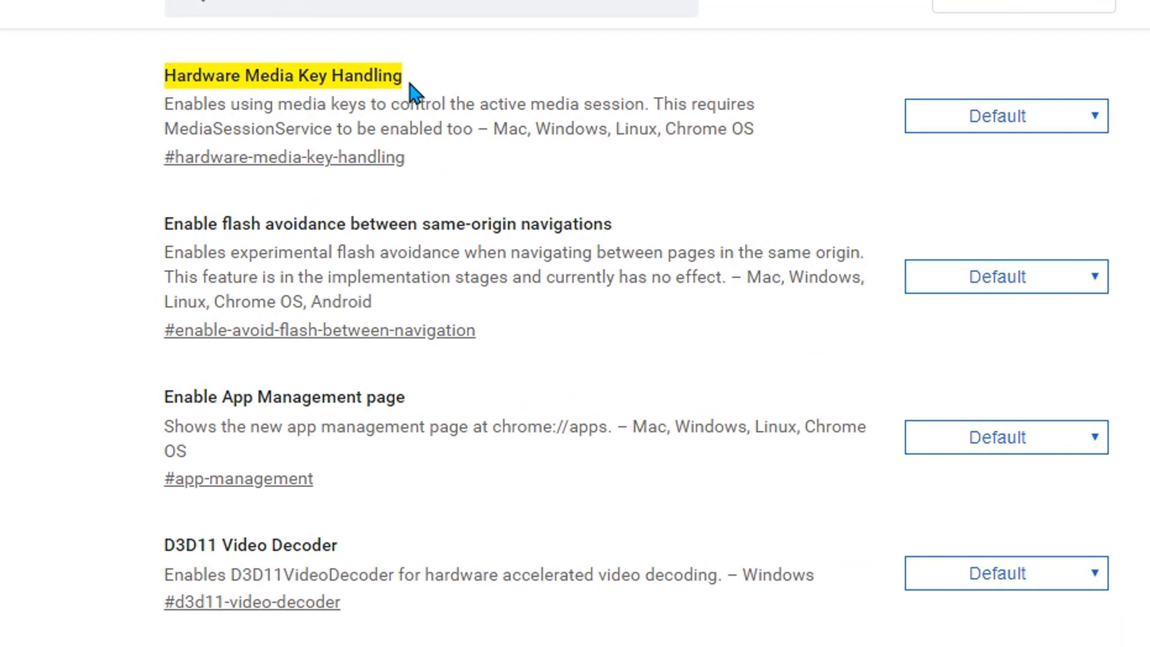
left_click(975, 123)
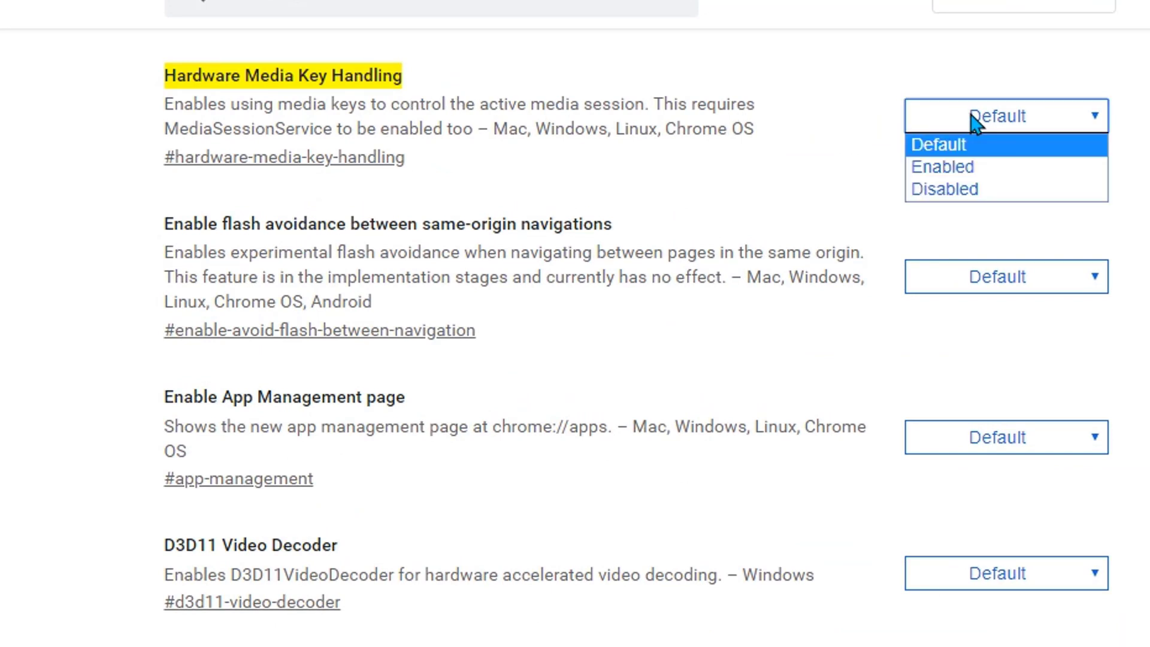
left_click(951, 190)
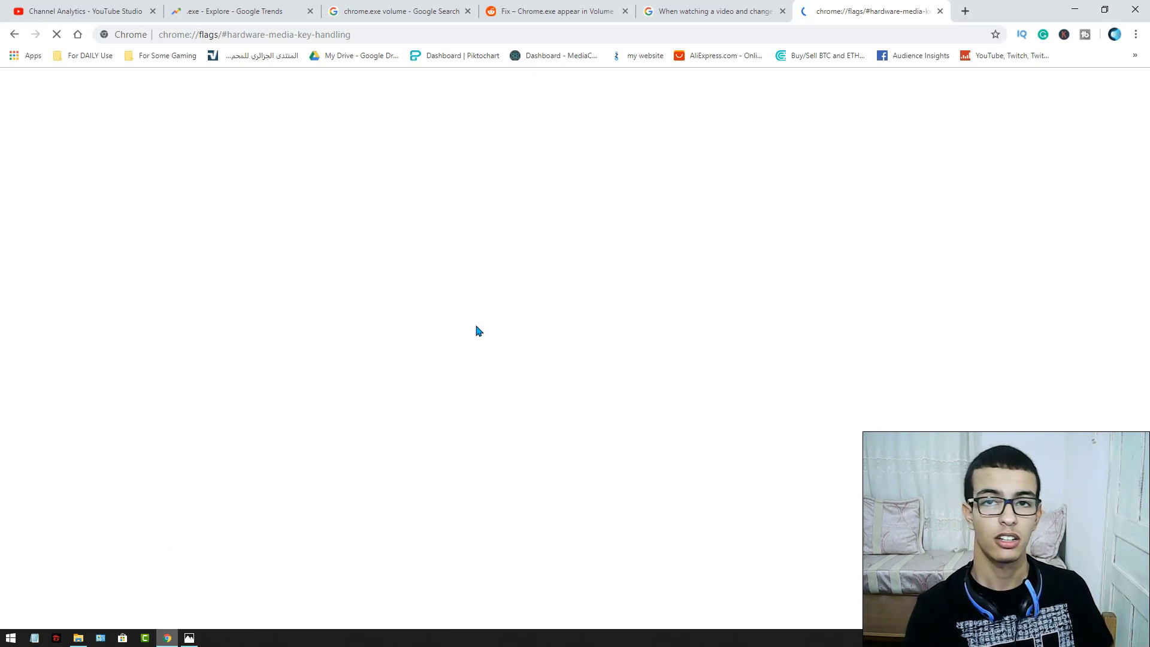
- Test the volume down and up keys with the flag left at Disabled
key("XF86AudioLowerVolume")
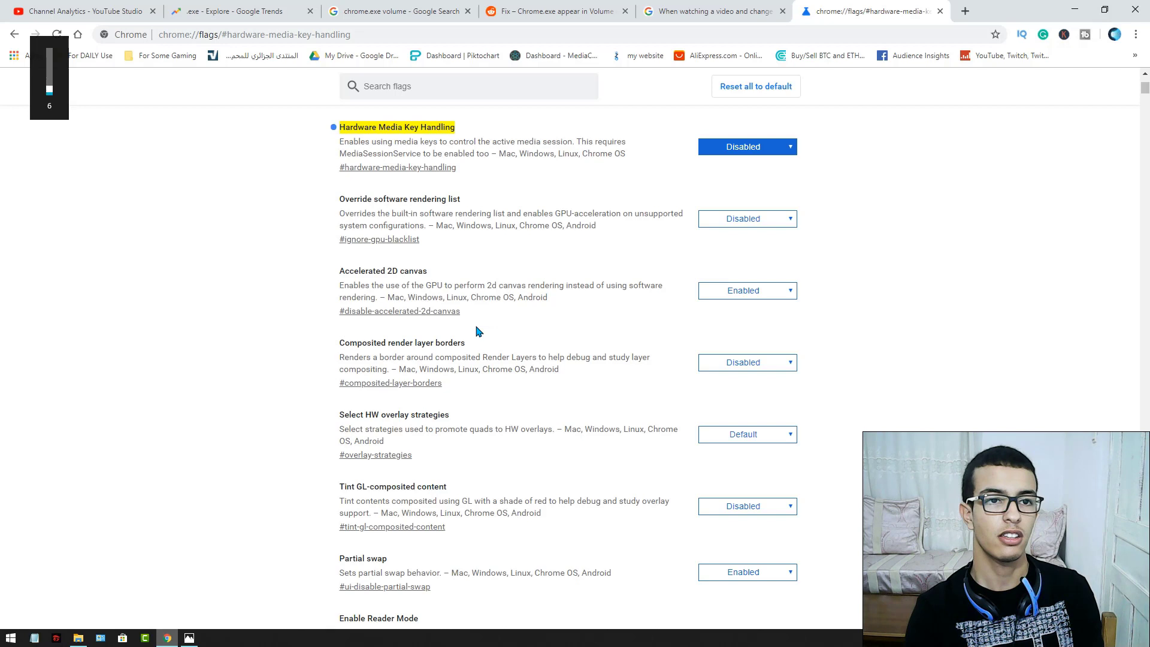
key("XF86AudioRaiseVolume")
left_click(756, 153)
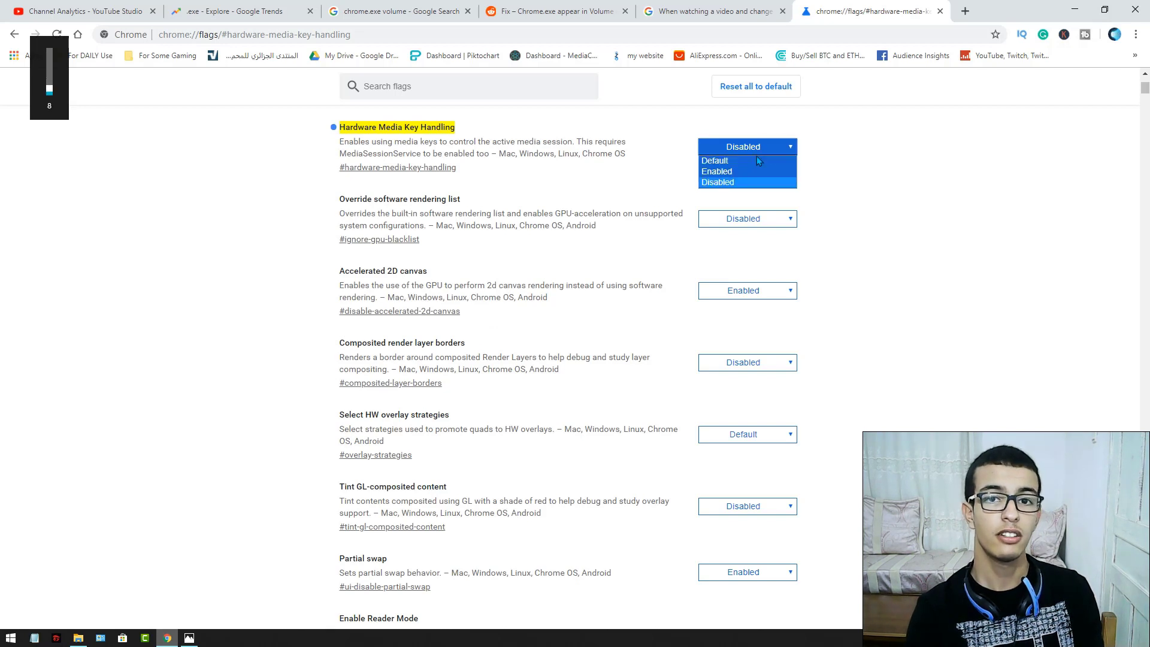
left_click(670, 164)
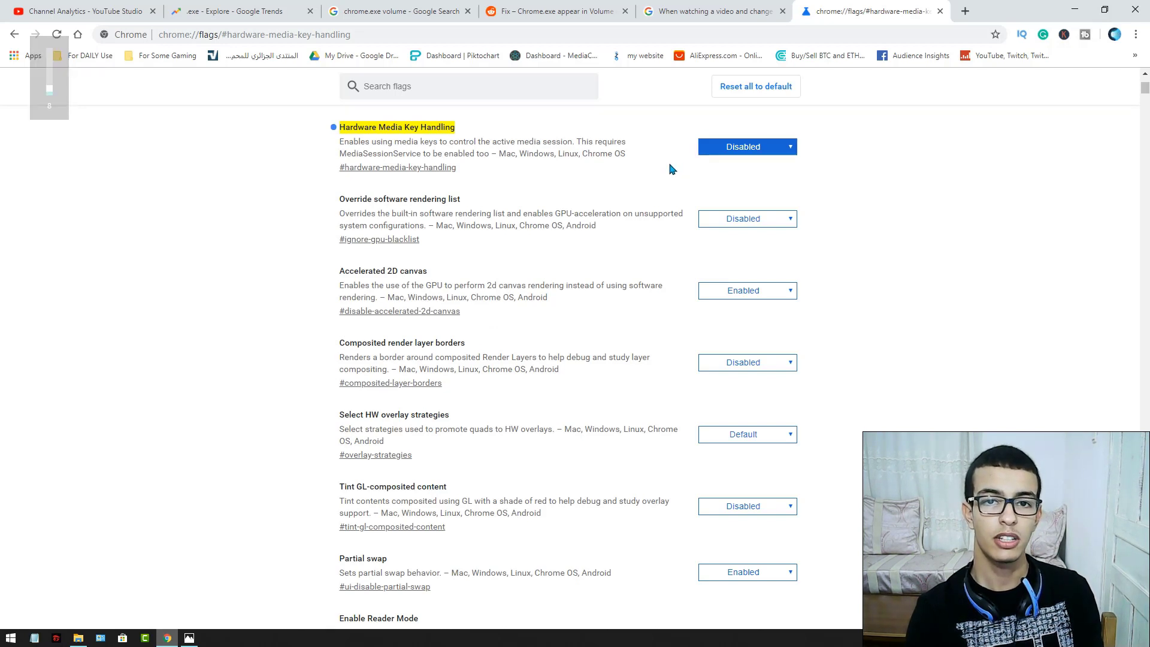
- Reset Hardware Media Key Handling to Default and switch to the Photos screenshot
left_click(734, 149)
left_click(723, 162)
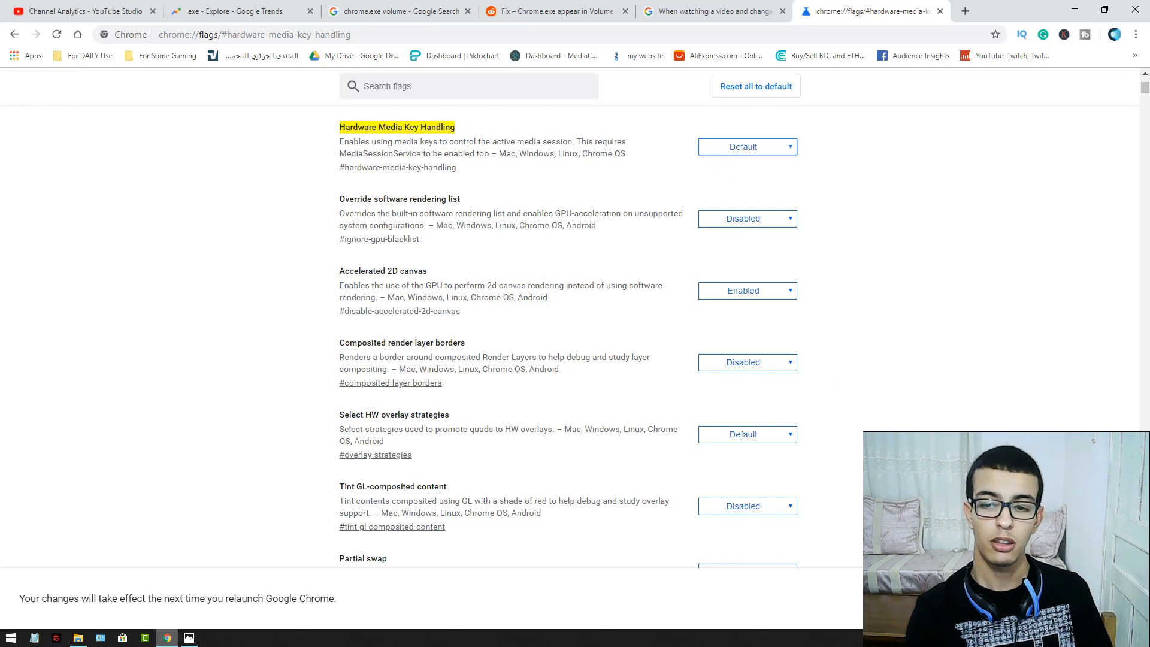
key("alt+Tab")
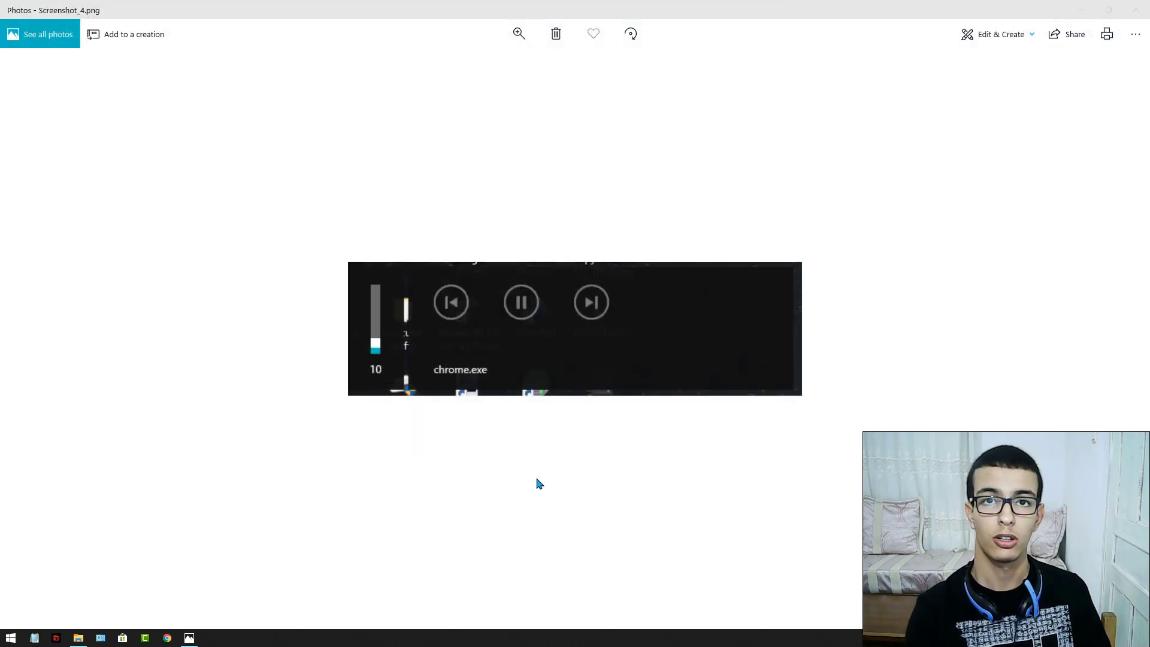
- Leave the Photos screenshot and return to Chrome's flags page
key("alt+Tab")
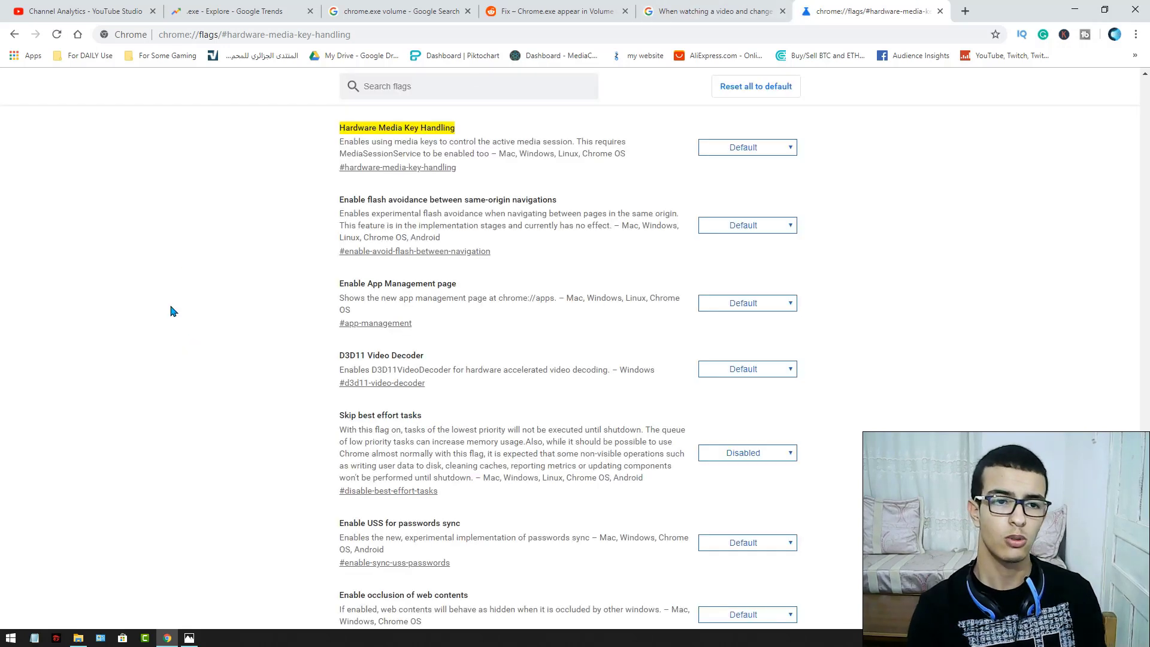
- Lower the volume to check whether the chrome.exe media overlay appears
key("XF86AudioLowerVolume")
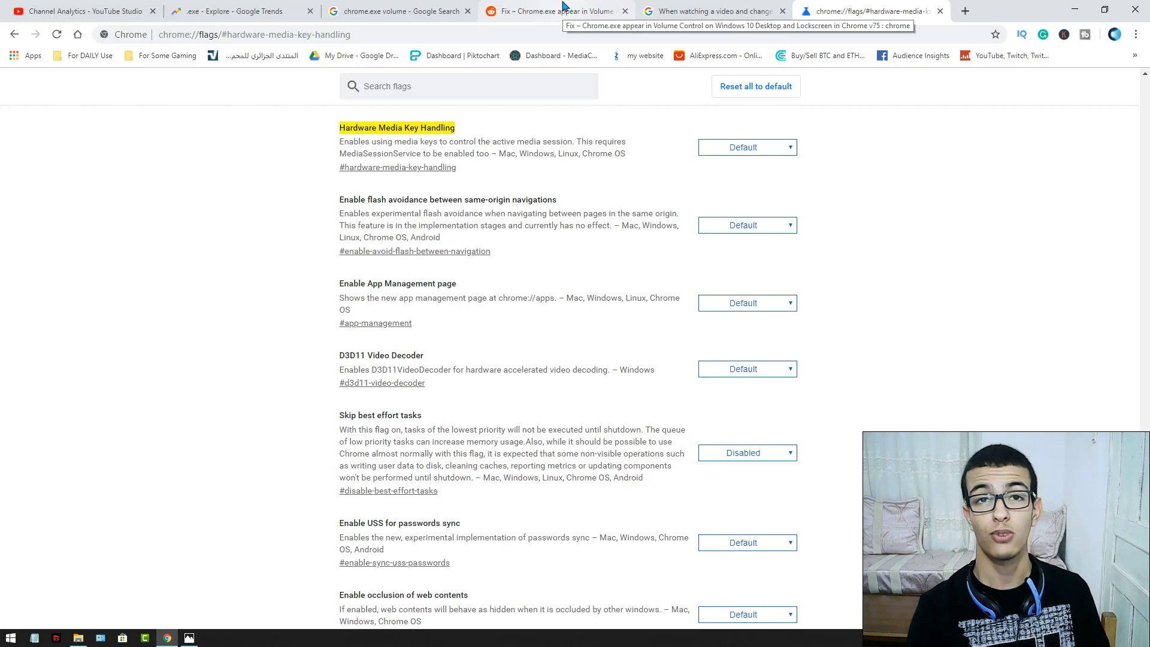
- Scroll through the Reddit fix post and its comments, then switch to the Chrome Help thread
left_click(536, 12)
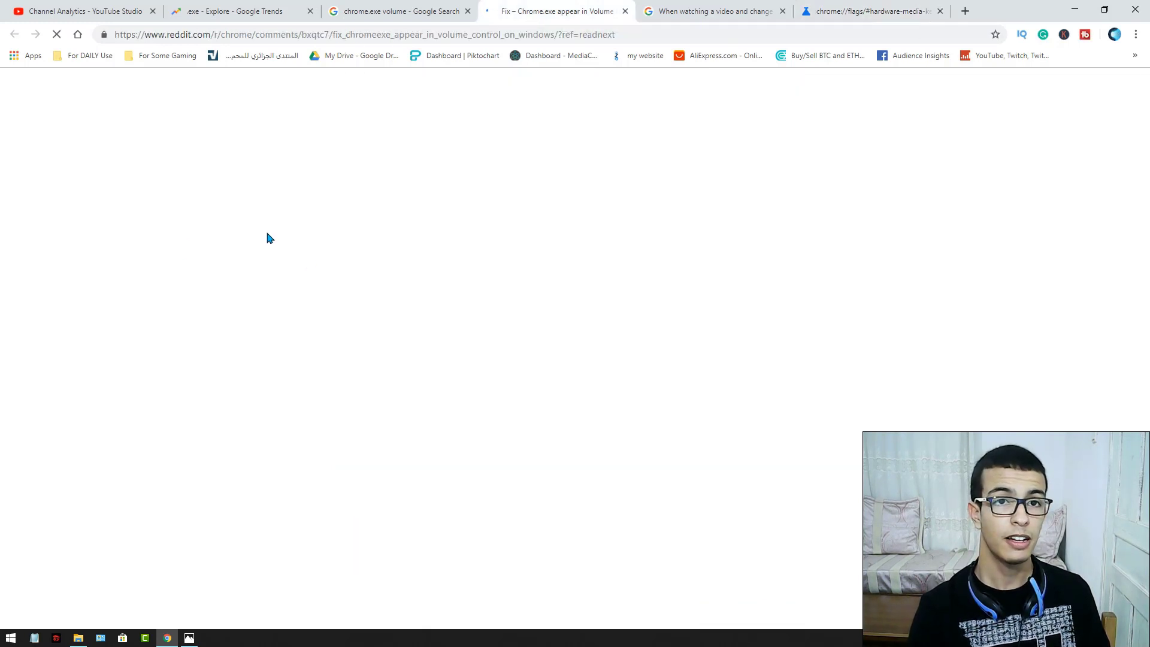
left_click(725, 13)
left_click(541, 5)
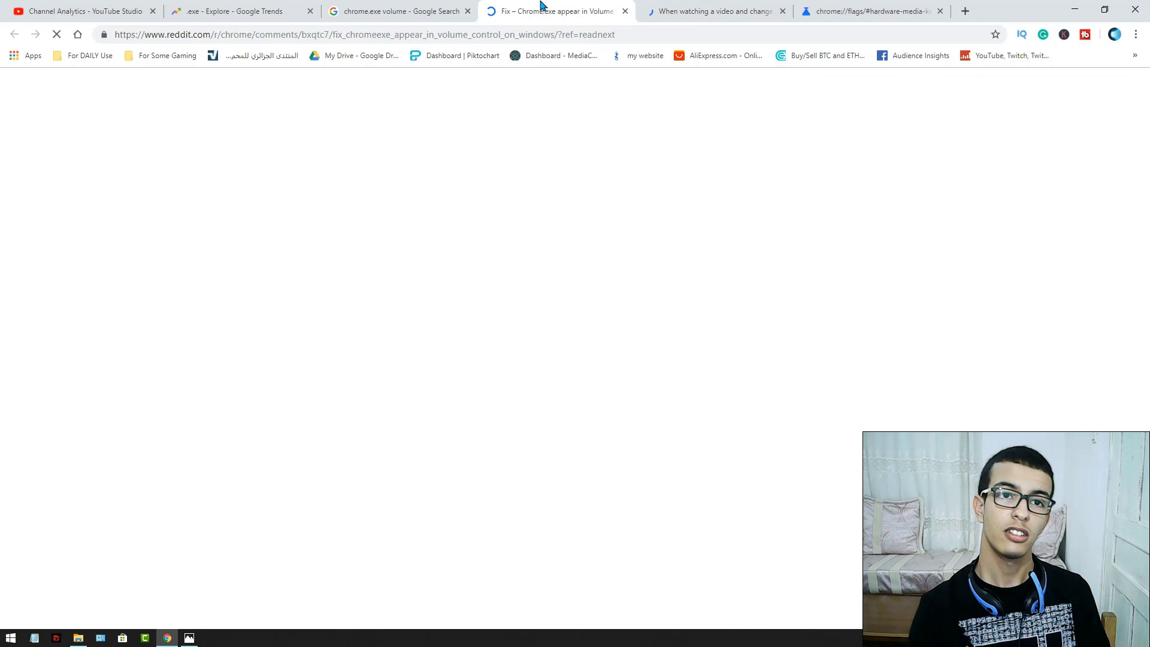
scroll(429, 343, "down", 1)
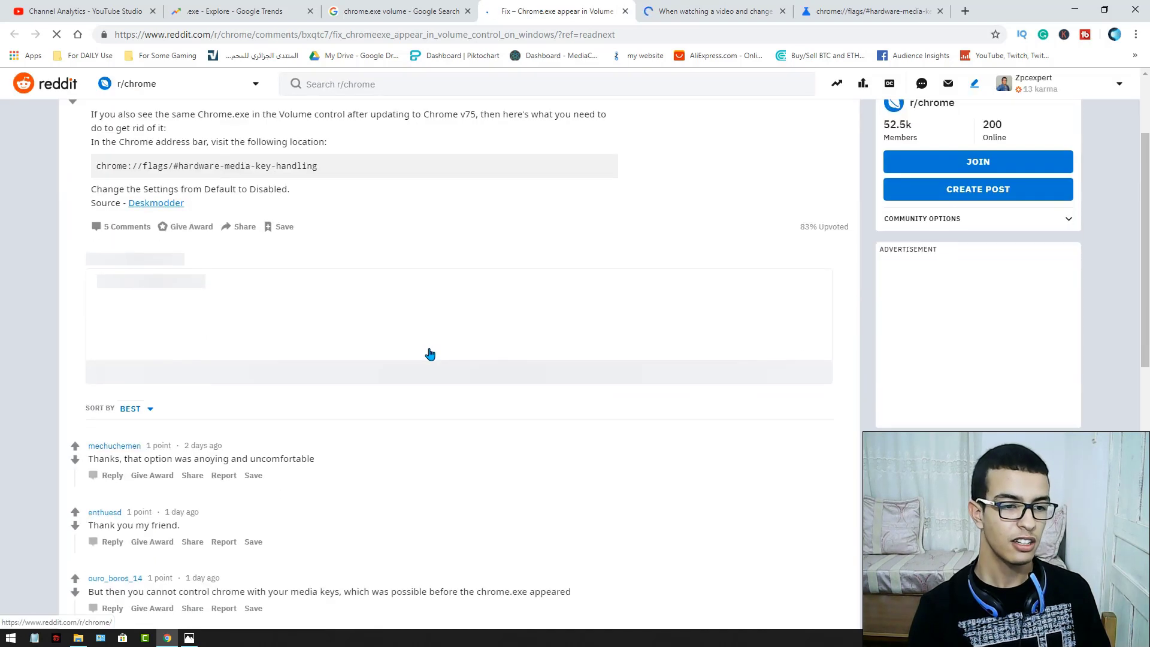
scroll(429, 354, "down", 2)
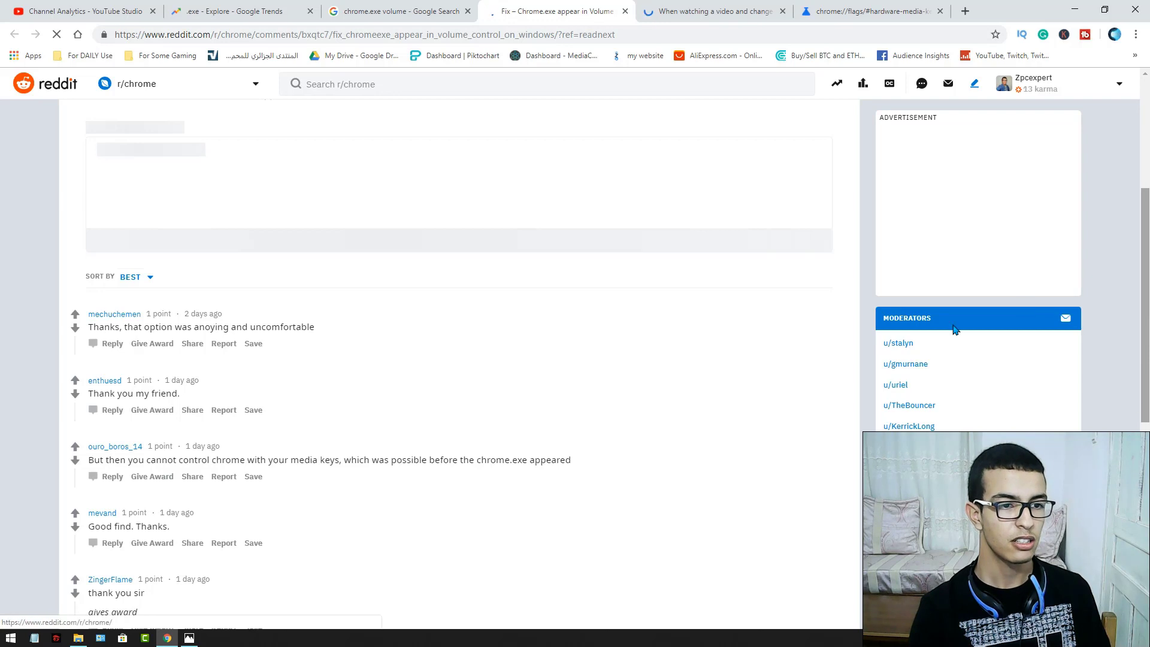
scroll(333, 328, "down", 2)
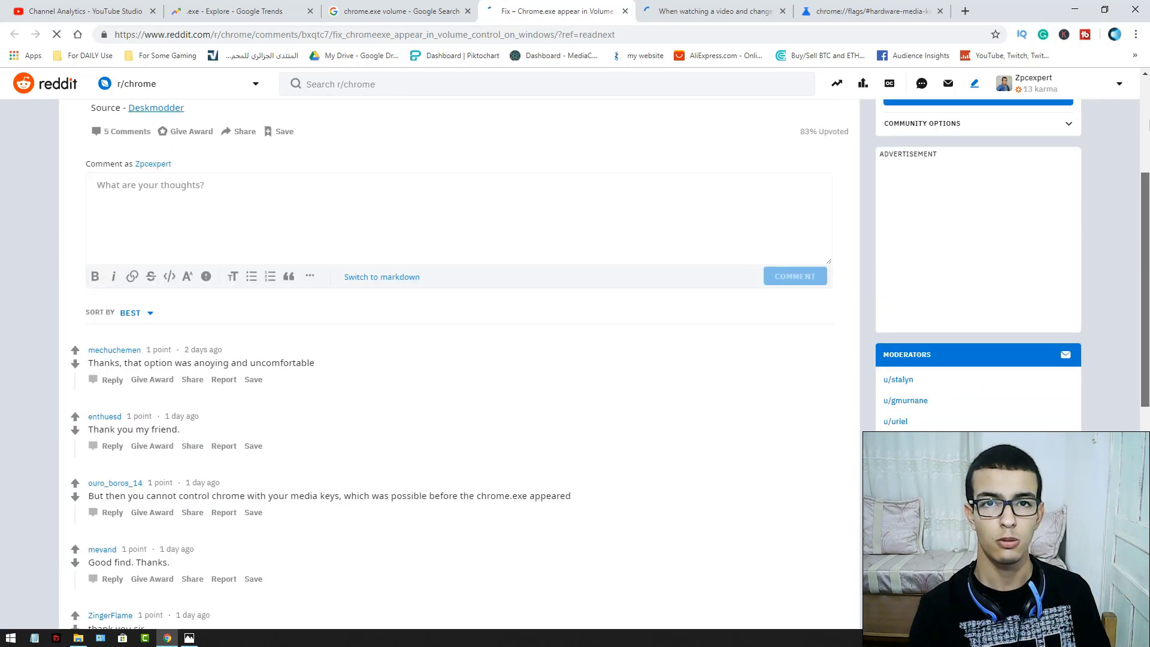
left_click(704, 7)
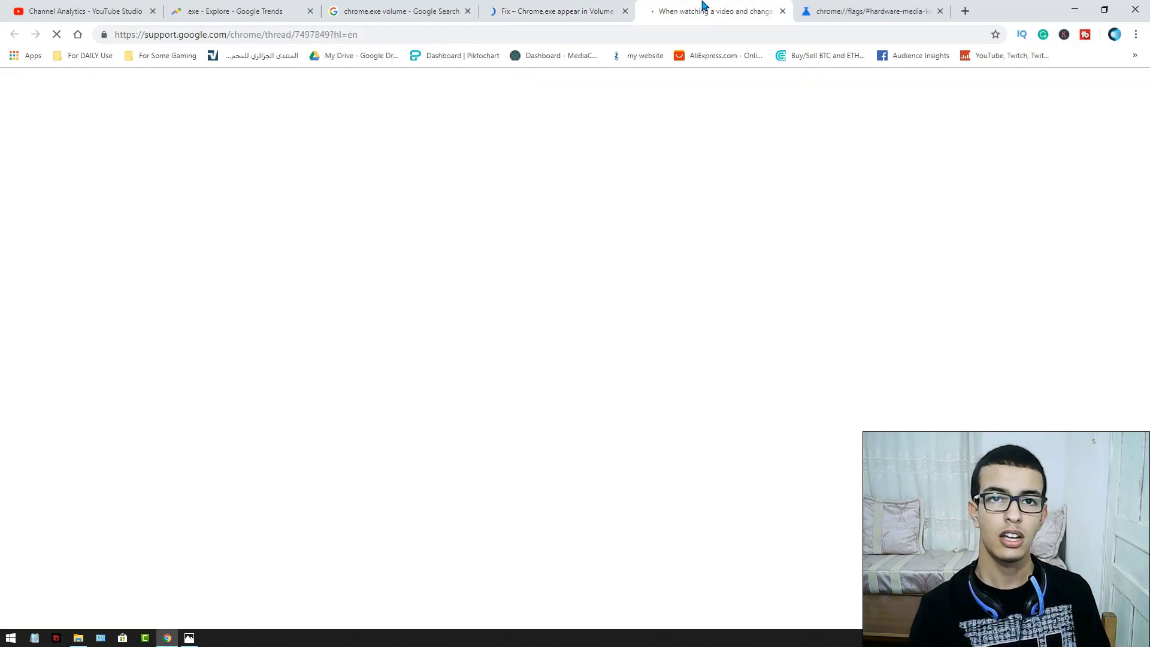
- Glance at the Reddit post, then return to Chrome Help thread 7497849
left_click(537, 15)
left_click(702, 18)
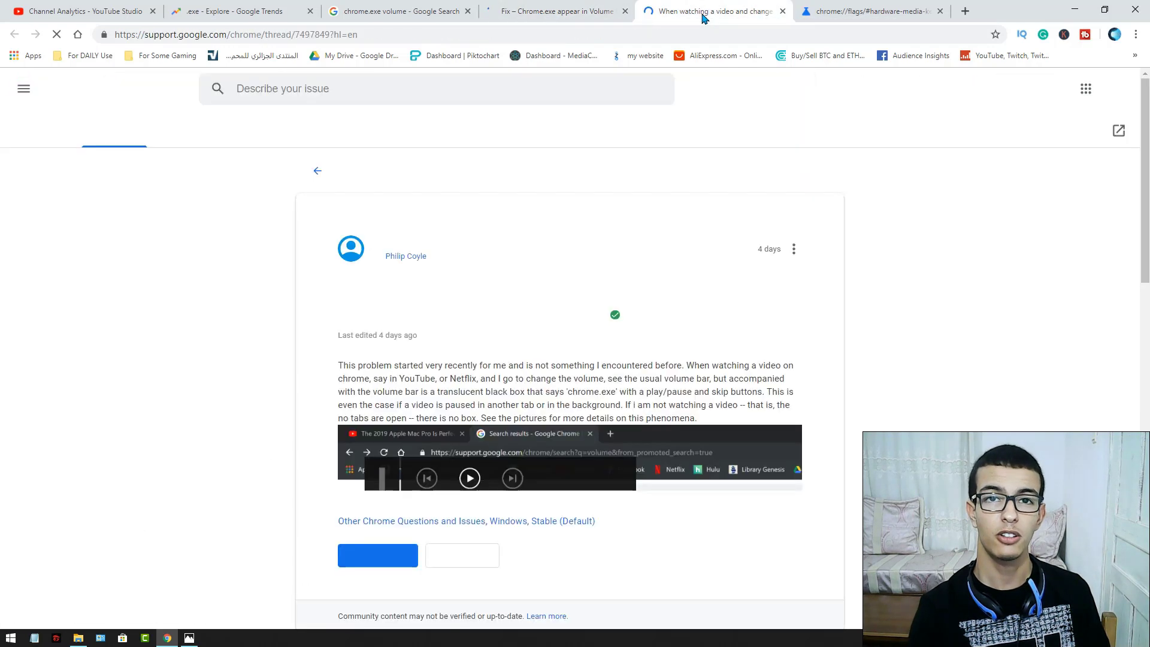